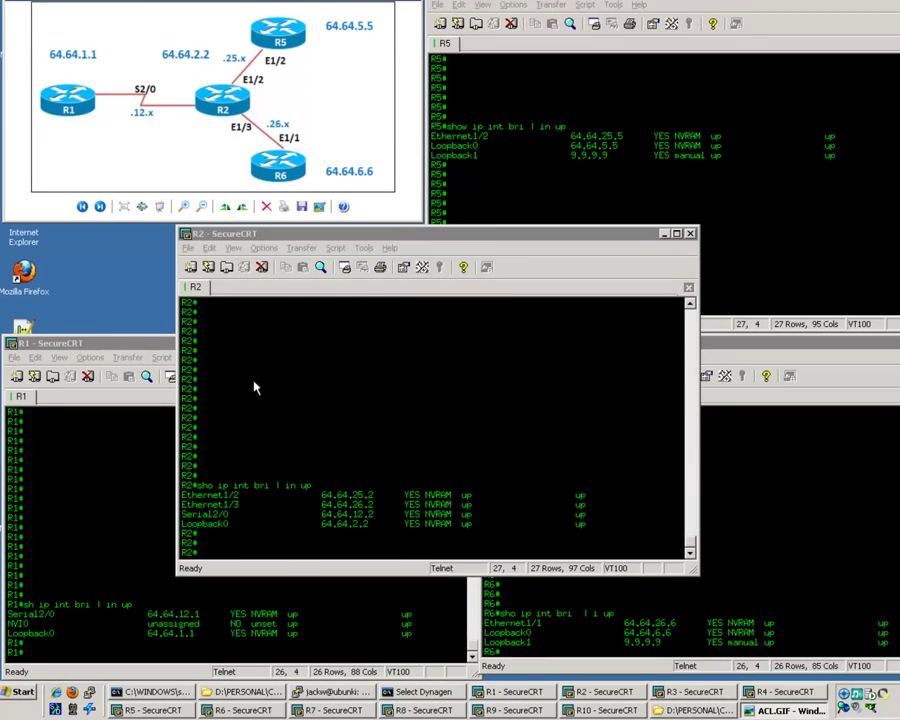
# - Bring the R1, R2, R5 and R6 router consoles to the front in turn
pyautogui.click(90, 476)
pyautogui.click(564, 335)
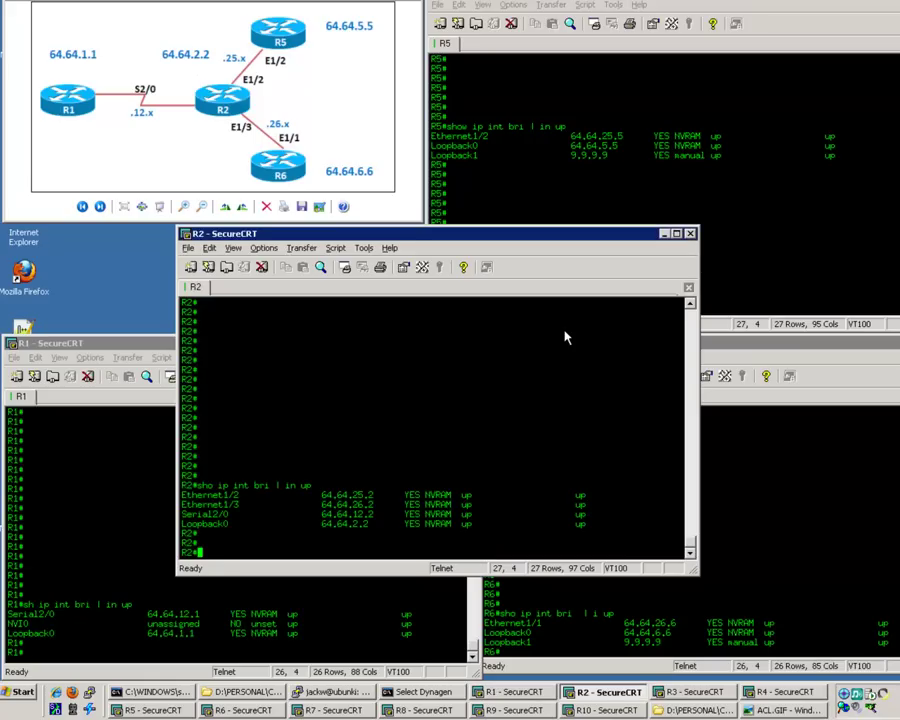
pyautogui.click(770, 143)
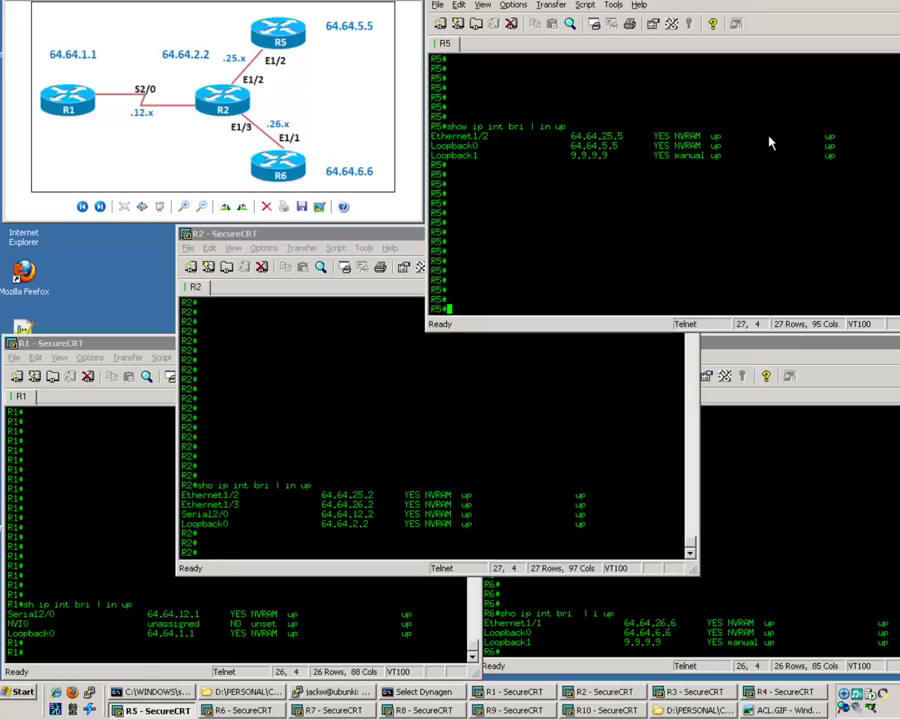
pyautogui.click(817, 538)
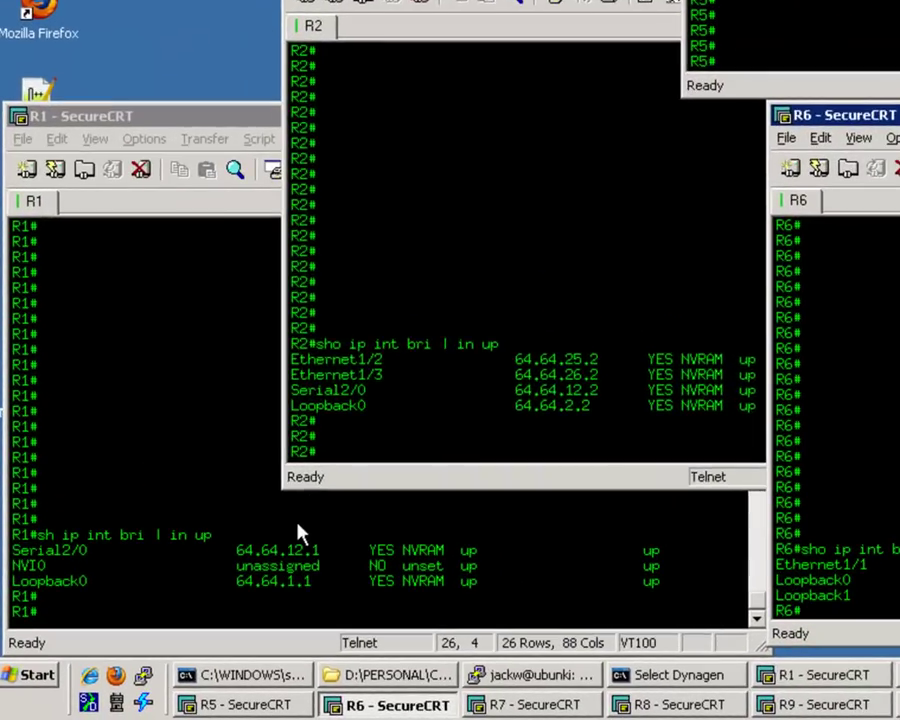
# - From R1, ping R5 at 64.64.25.5 and get 5/5 replies
pyautogui.click(298, 533)
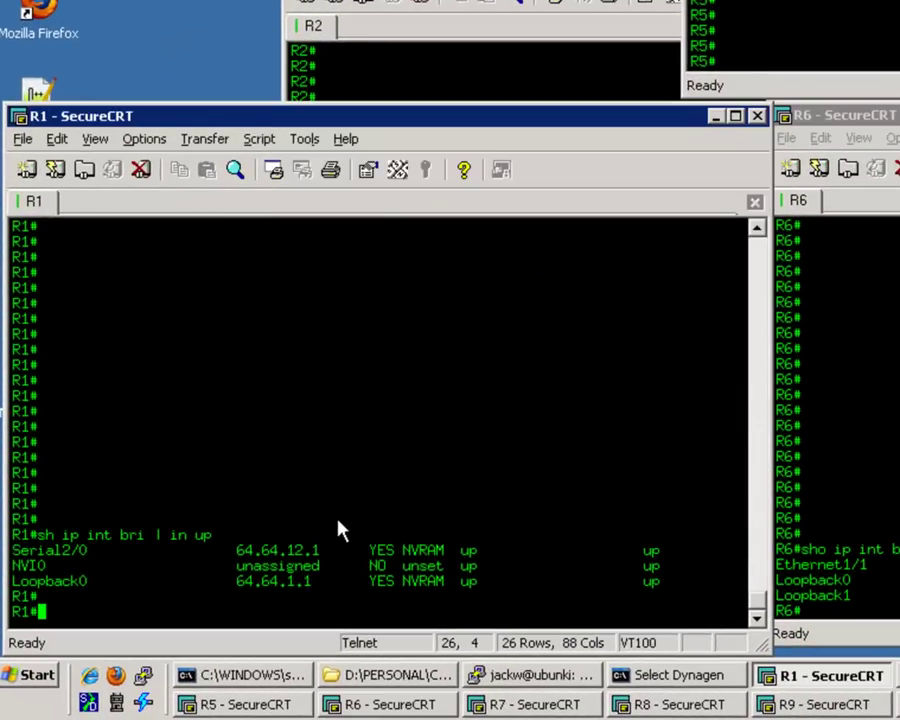
pyautogui.press('Return')
pyautogui.press('Return')
pyautogui.press('Return')
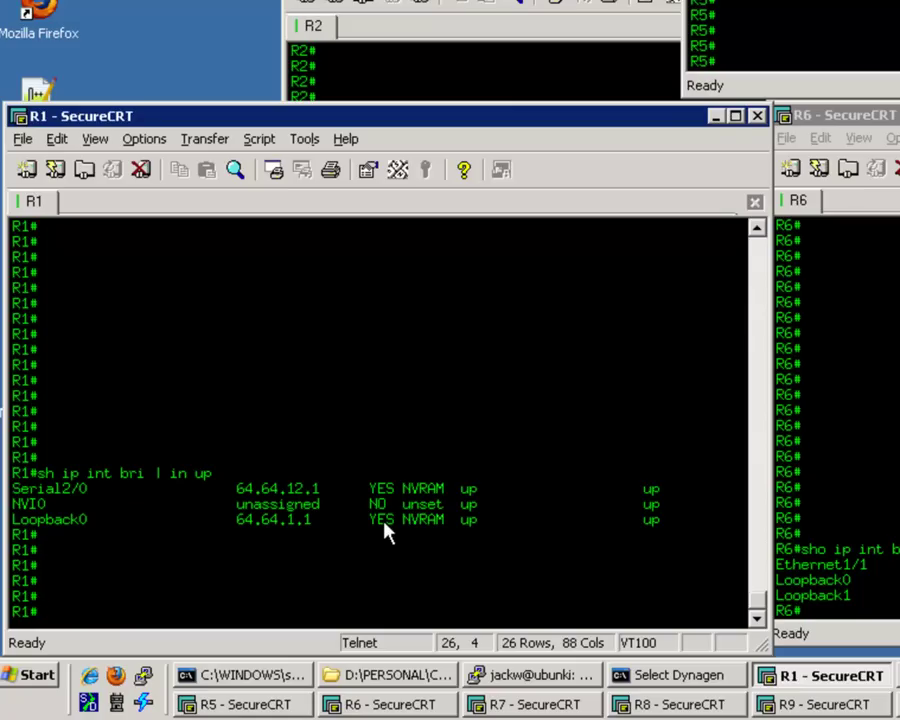
pyautogui.write('ping ')
pyautogui.write('64.')
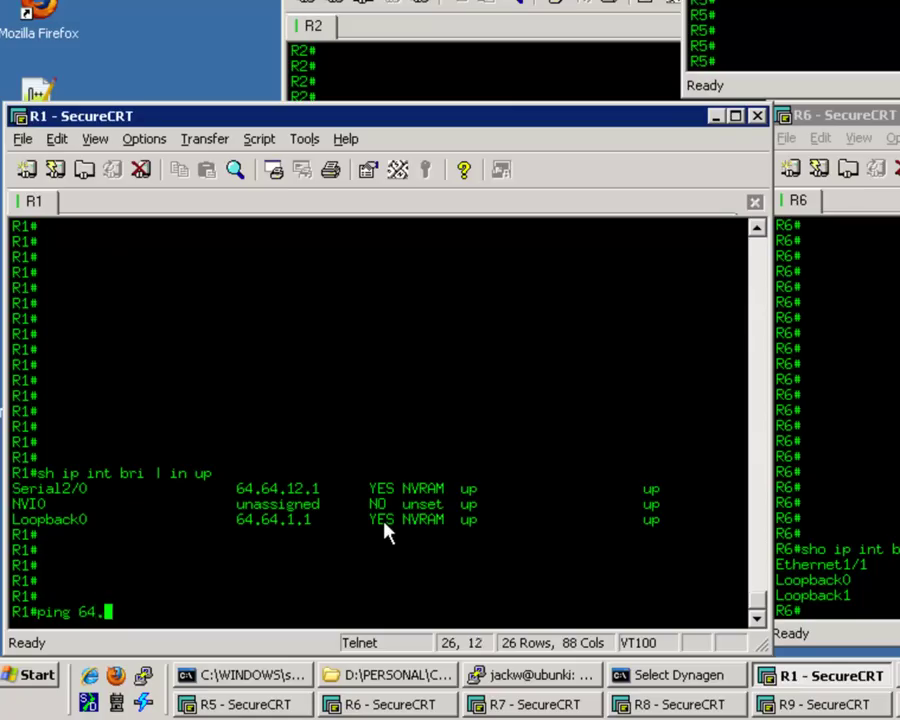
pyautogui.write('64.25')
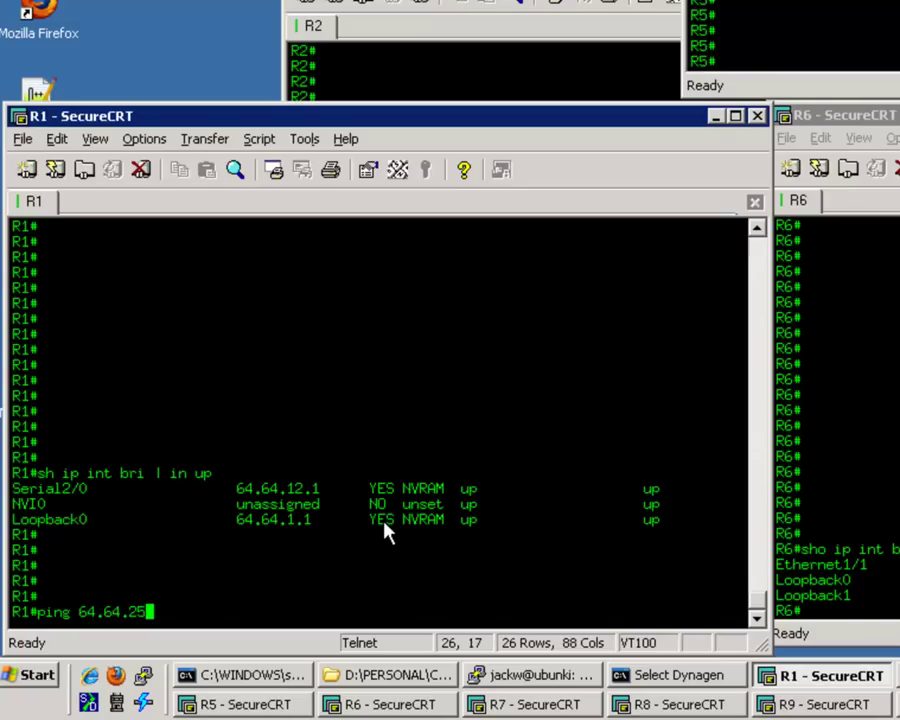
pyautogui.write('.5')
pyautogui.press('Return')
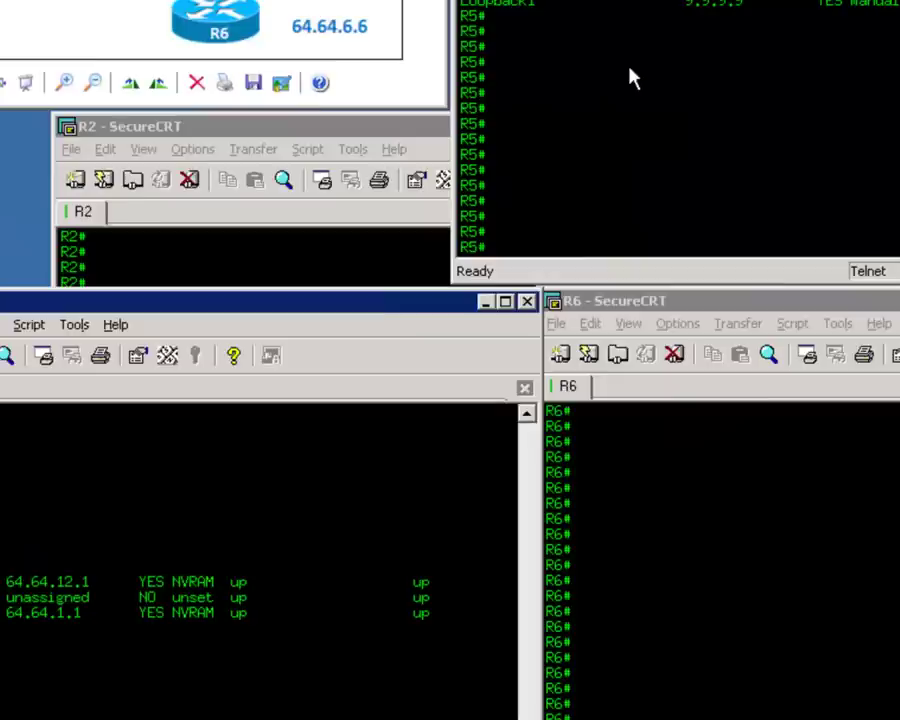
# - On R5, run 'term monitor' and then 'debug ip icmp'
pyautogui.click(770, 30)
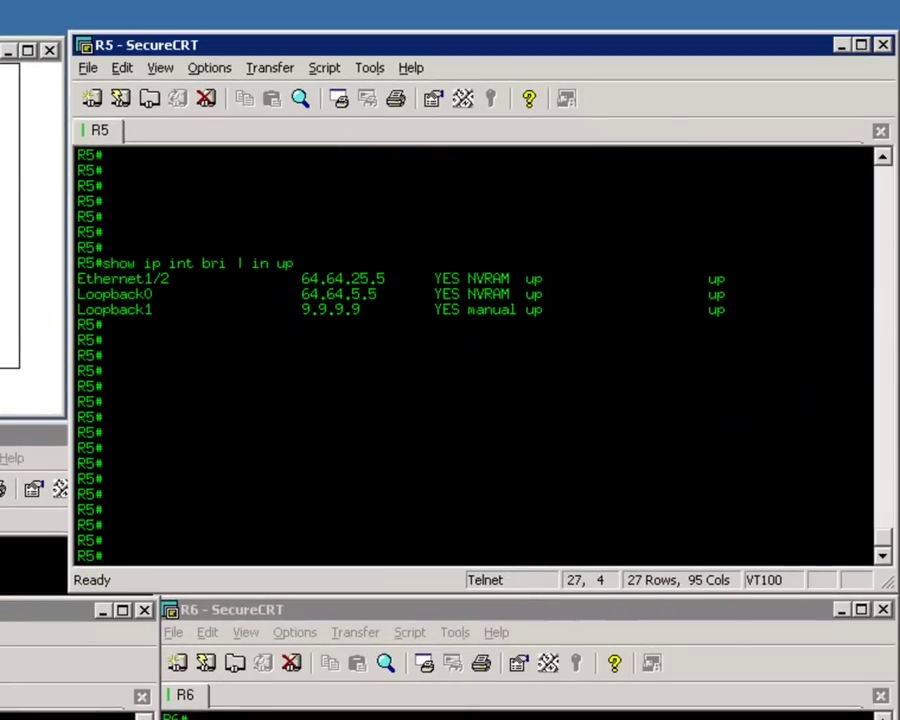
pyautogui.write('term mon')
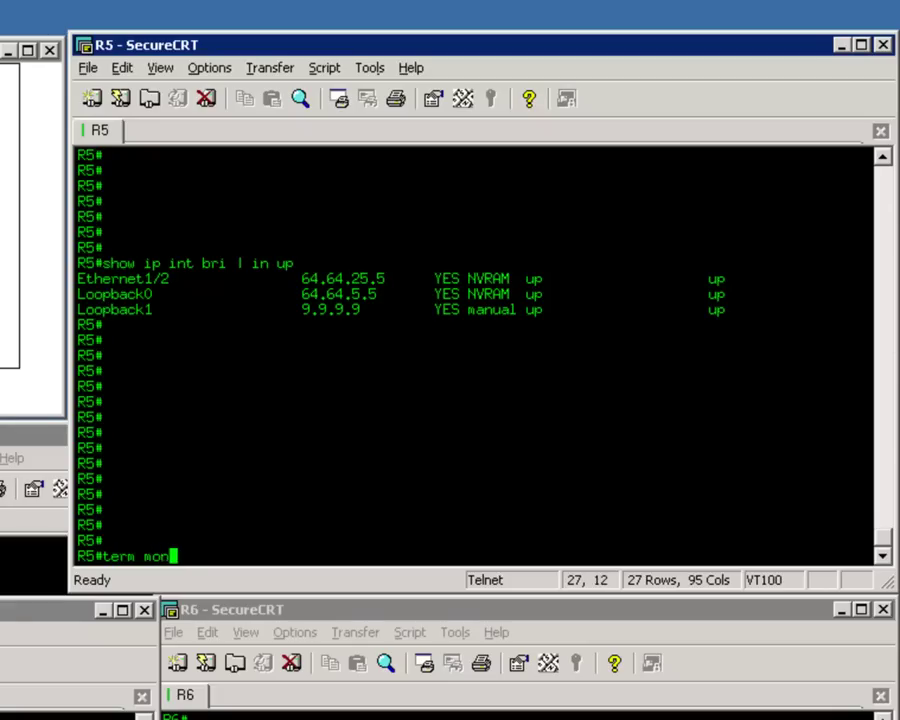
pyautogui.write('itor')
pyautogui.press('Return')
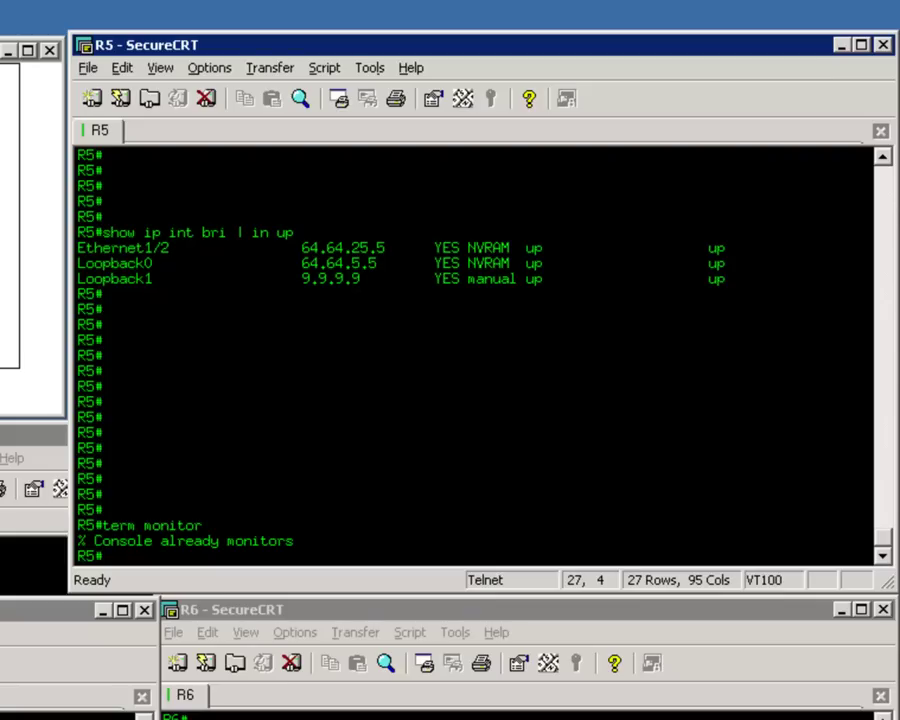
pyautogui.press('Return')
pyautogui.press('Return')
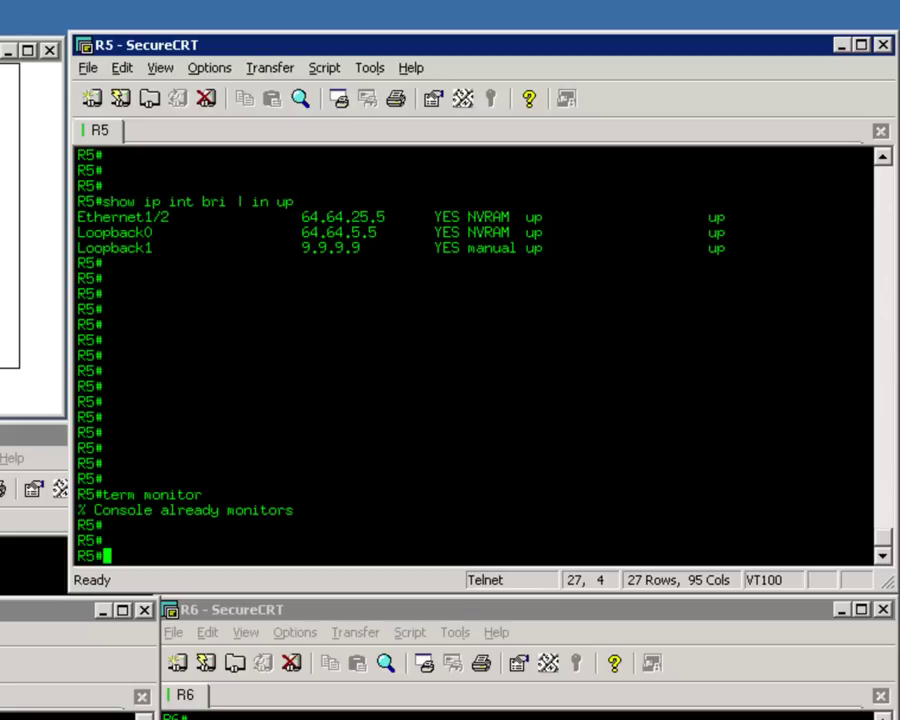
pyautogui.write('debug ')
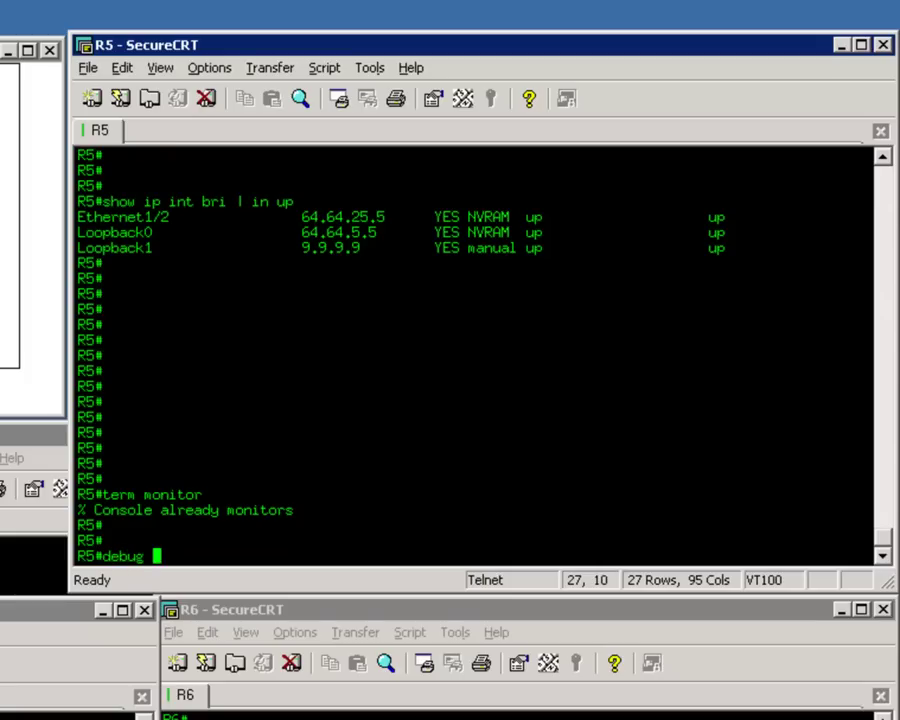
pyautogui.write('ip icmp')
pyautogui.press('Return')
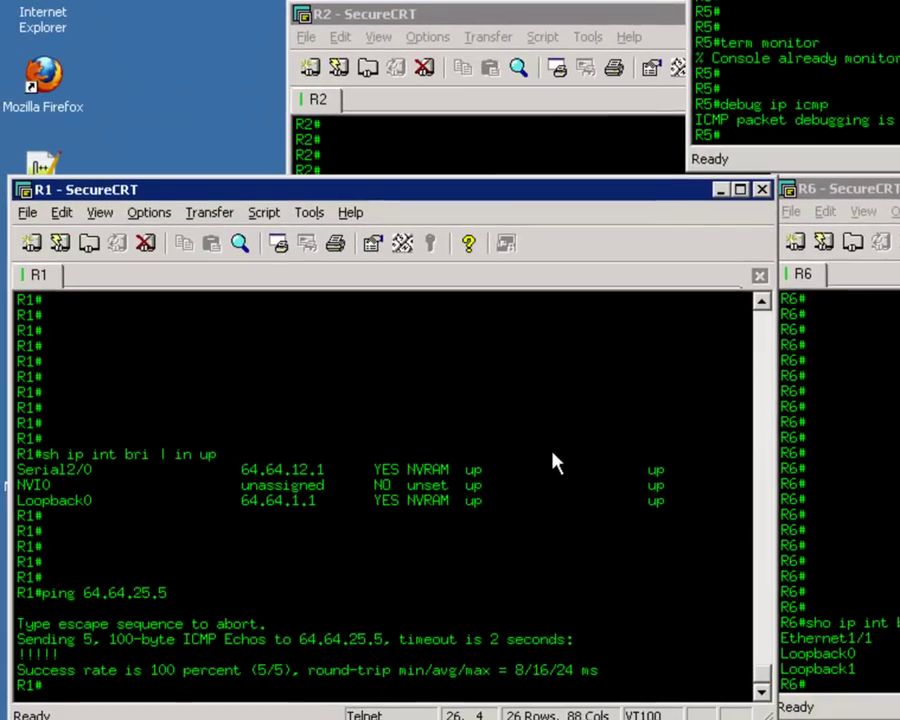
# - Rerun R1's ping to 64.64.25.5 from command history so R5 logs the echo replies
pyautogui.press('Return')
pyautogui.press('Up')
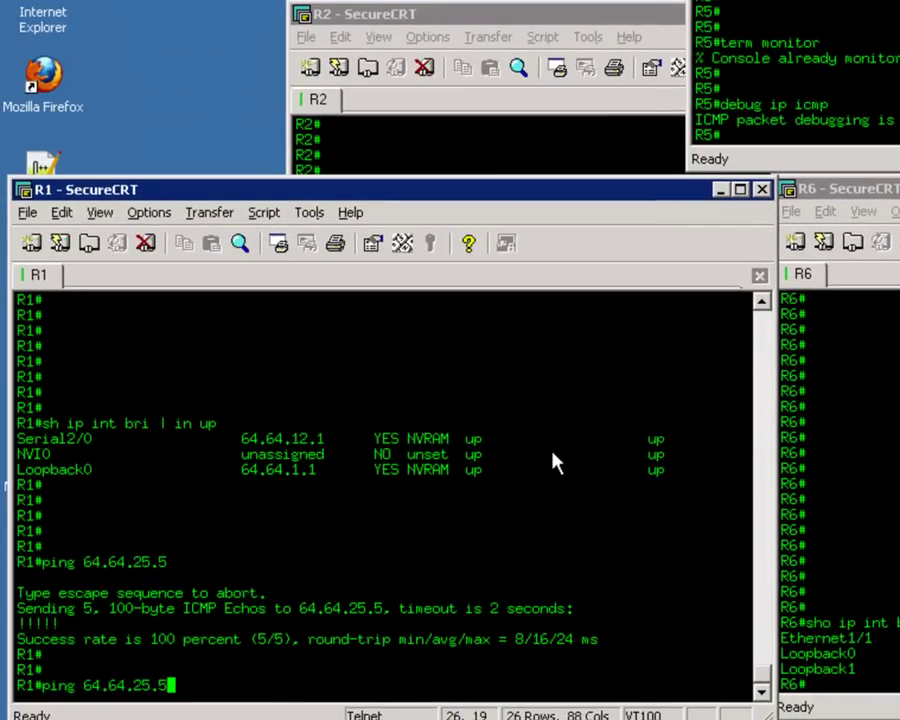
pyautogui.press('Return')
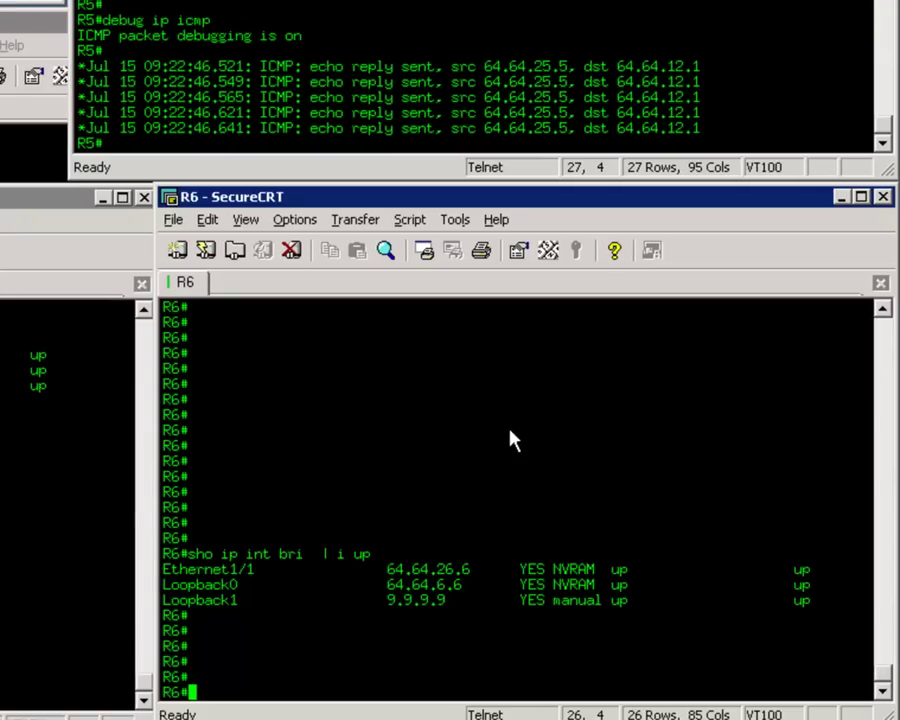
# - Run 'term monitor' on R6, then start typing 'ping 64.64.26.' on R1
pyautogui.write('ter')
pyautogui.write('m monitor')
pyautogui.press('Return')
pyautogui.press('Return')
pyautogui.press('Return')
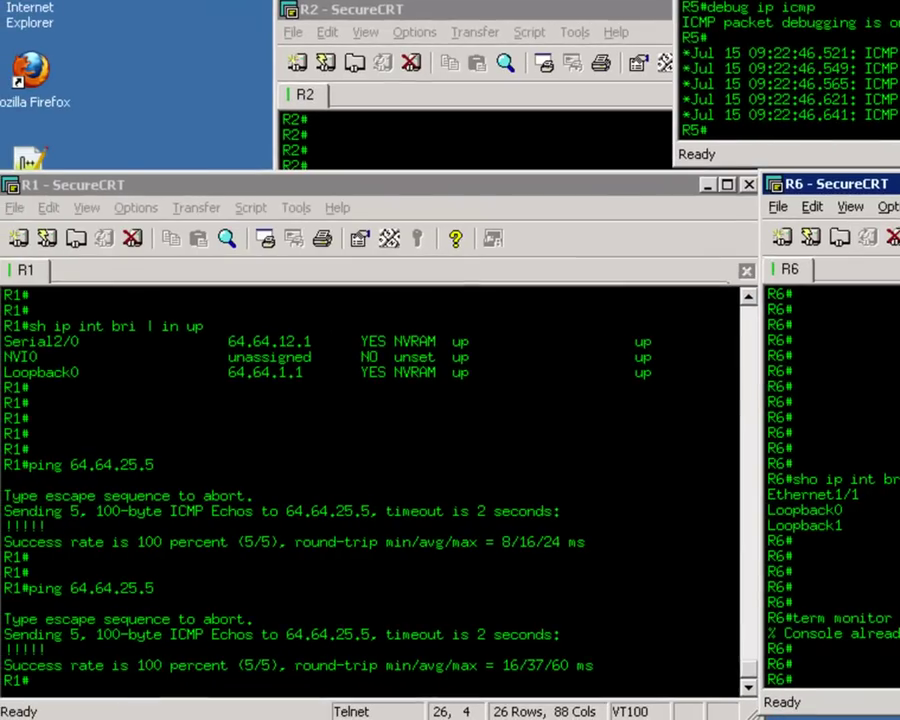
pyautogui.click(378, 657)
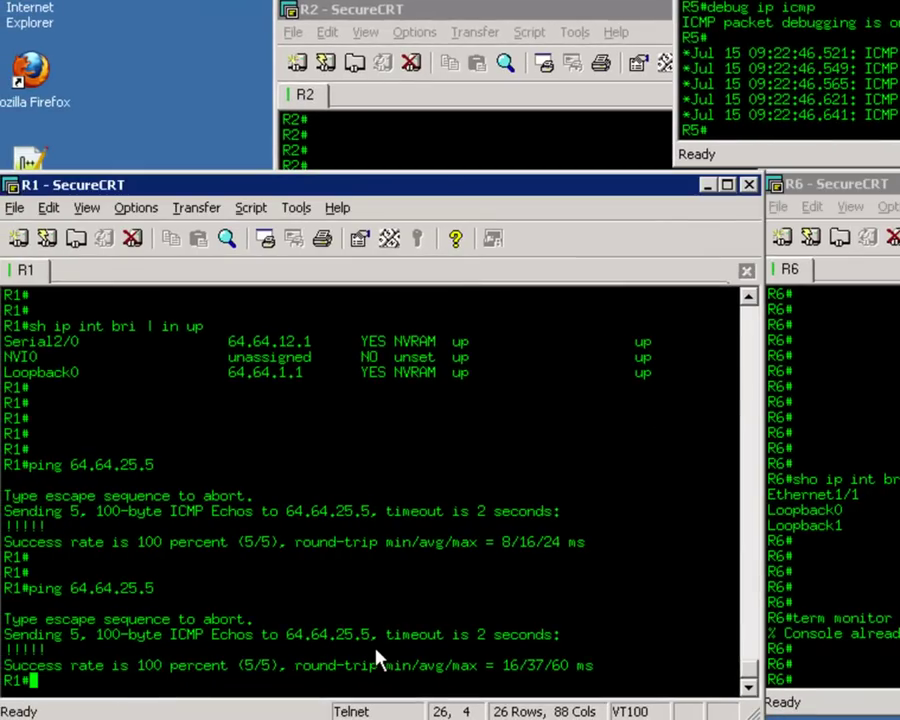
pyautogui.write('ping 64.64.')
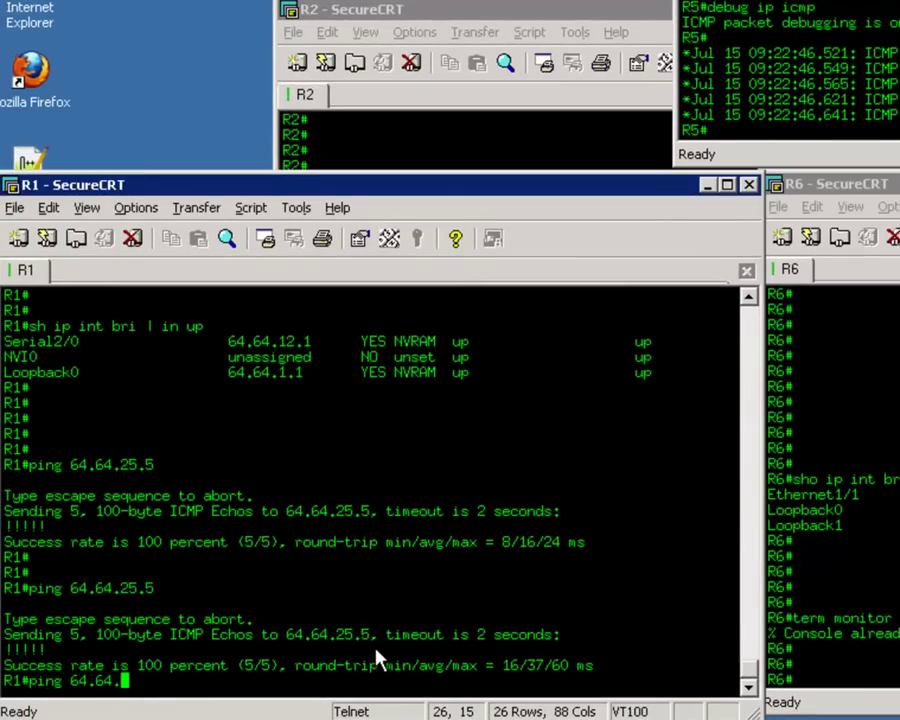
pyautogui.write('26.')
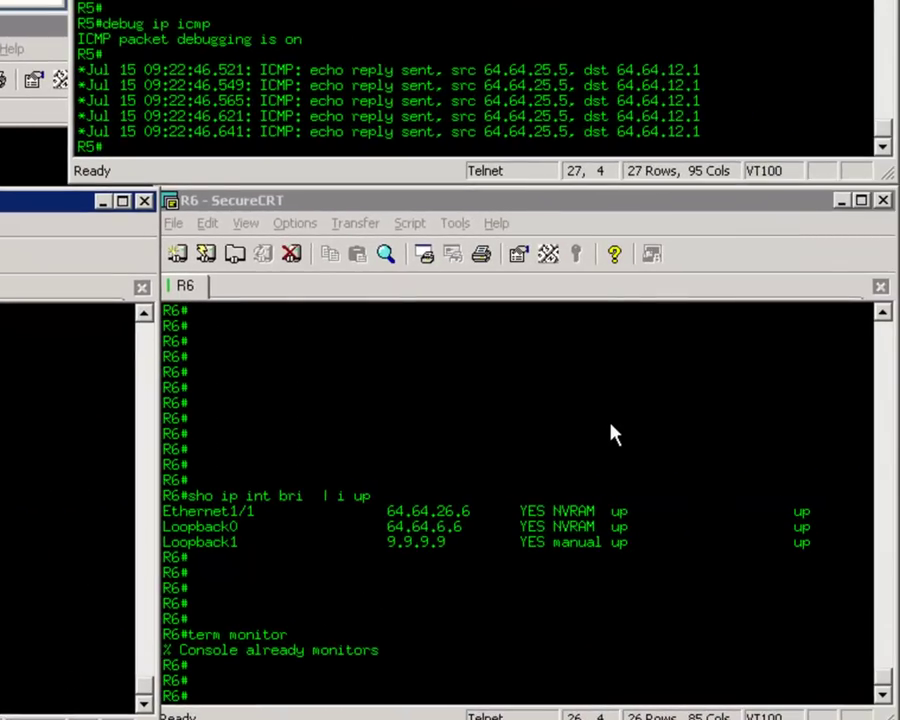
# - Enable 'debug ip icmp' on R6's console and return to R1
pyautogui.click(613, 433)
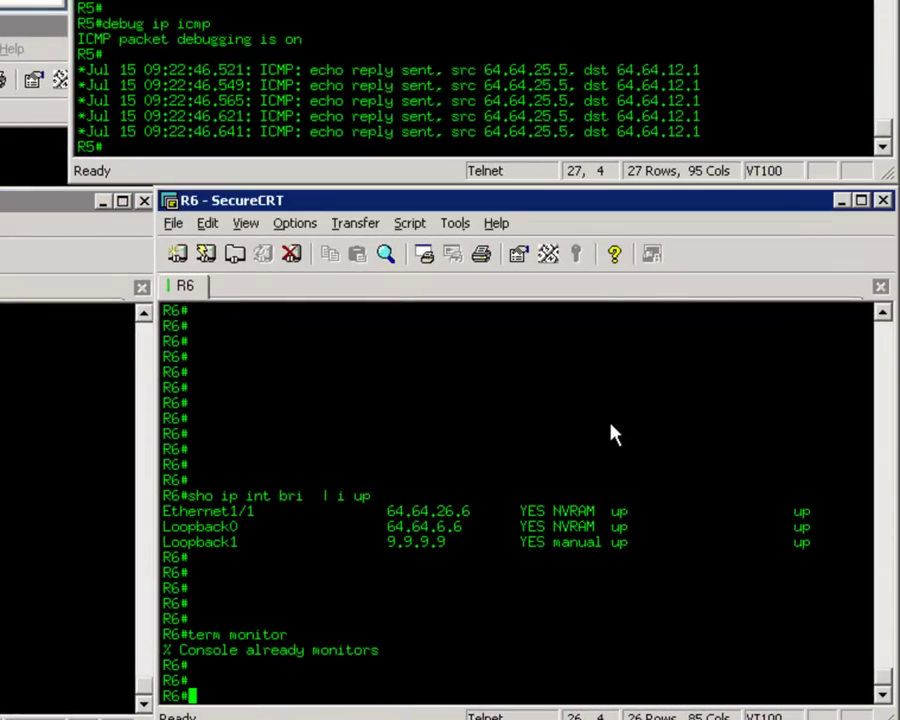
pyautogui.write('debug ip icmp')
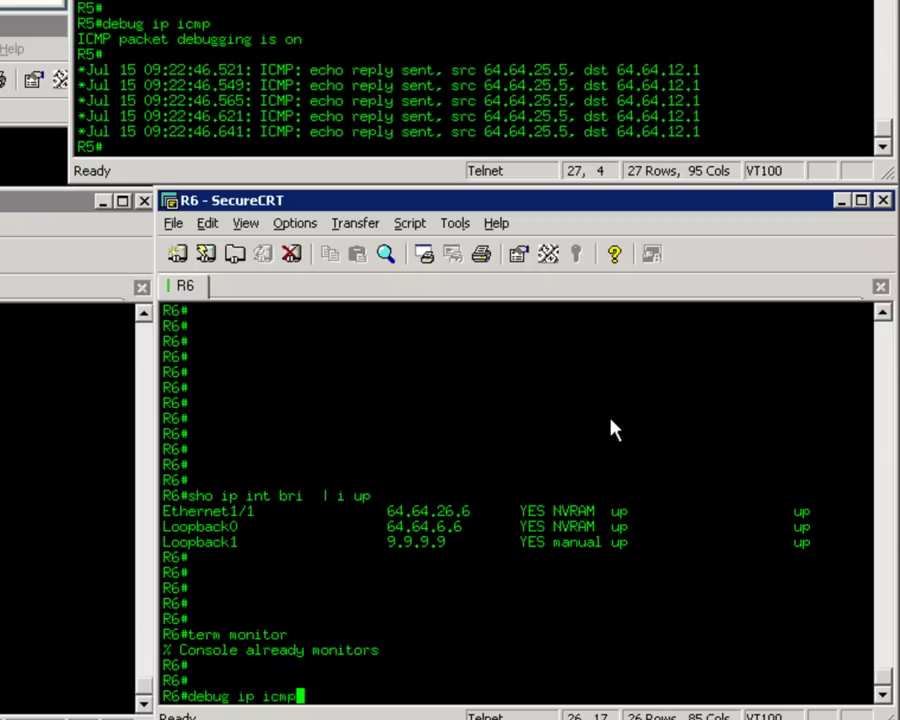
pyautogui.press('Return')
pyautogui.hotkey('alt', 'Tab')
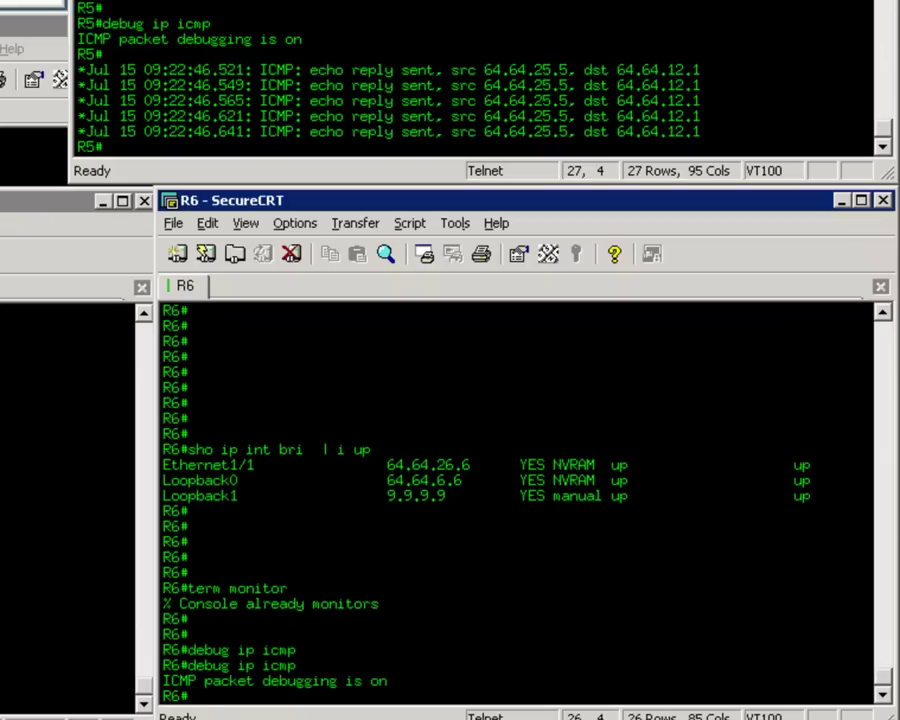